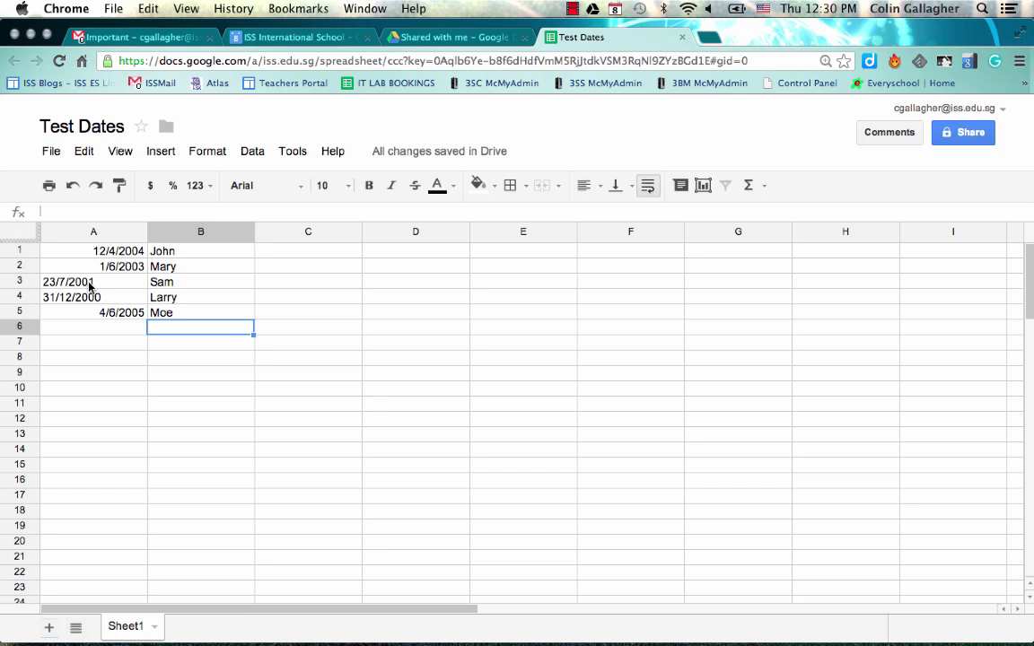
Inspect the dates stored in cells A3, A4 and A5
left_click(89, 286)
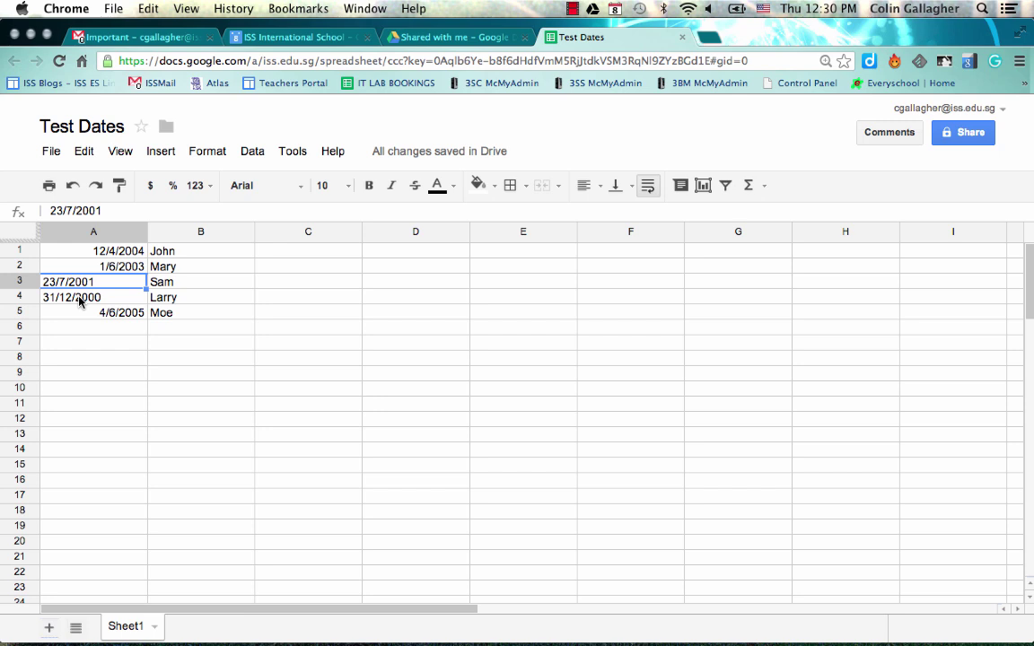
left_click(79, 301)
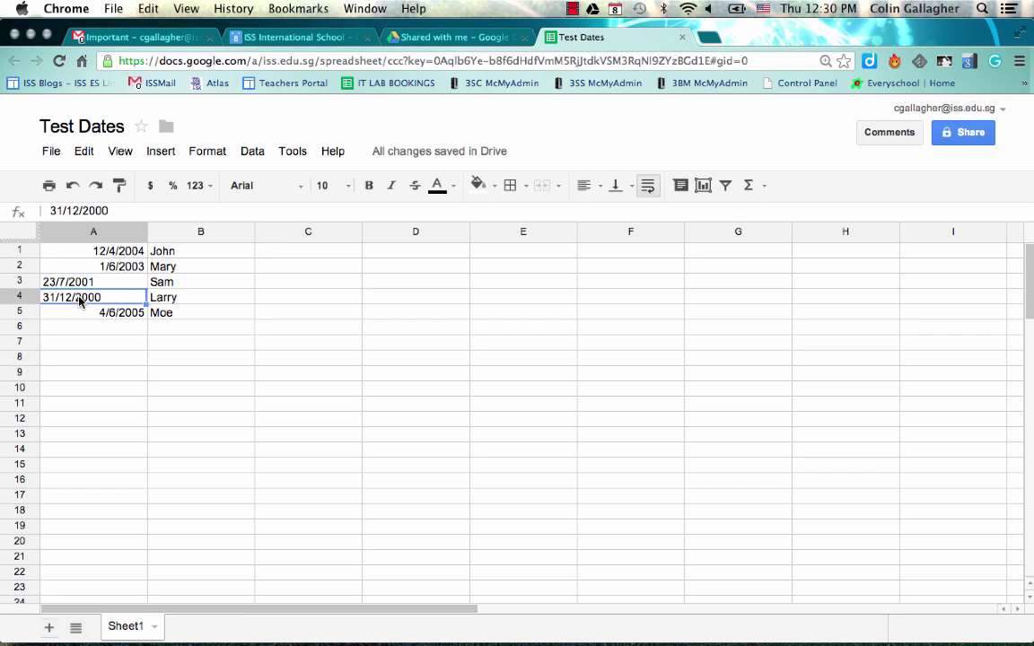
left_click(115, 316)
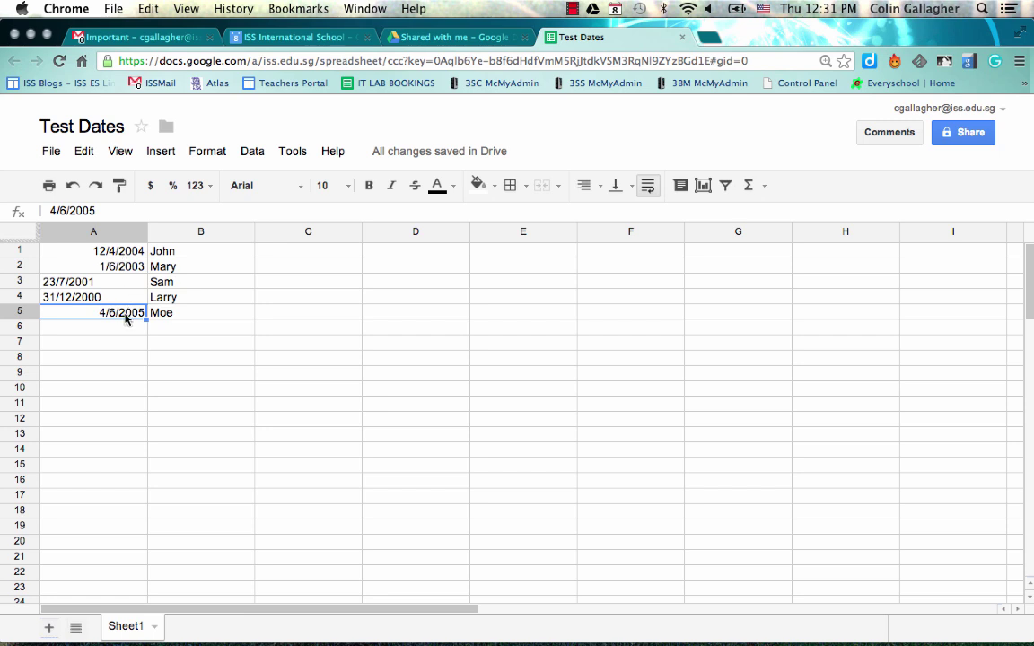
Sort the whole sheet by column A, A→Z, then select the left-aligned dates in A4:A5
left_click(17, 233)
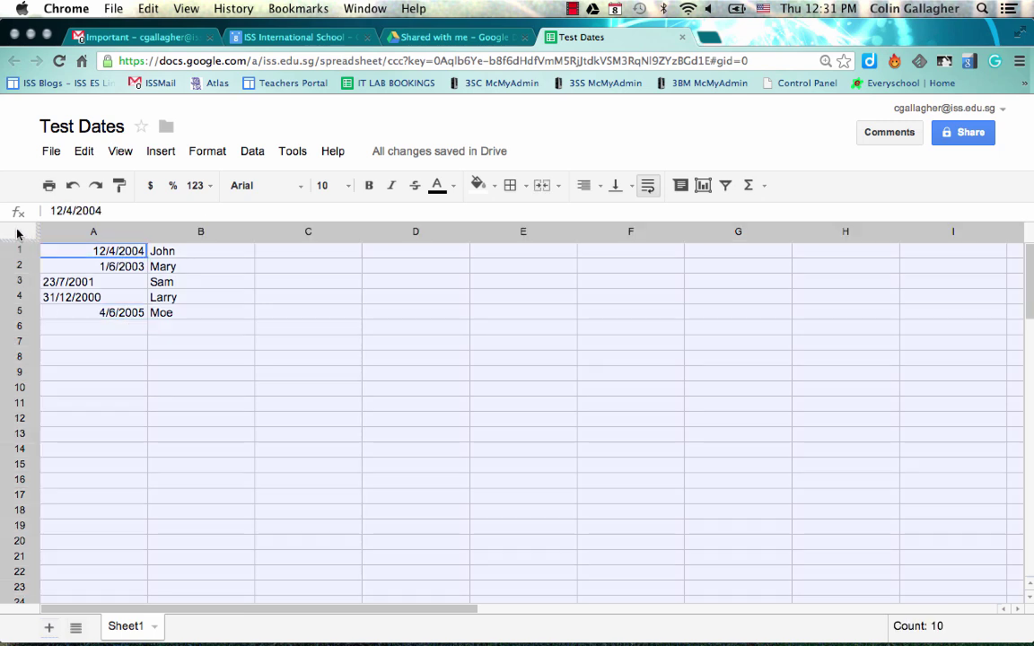
left_click(251, 153)
left_click(296, 297)
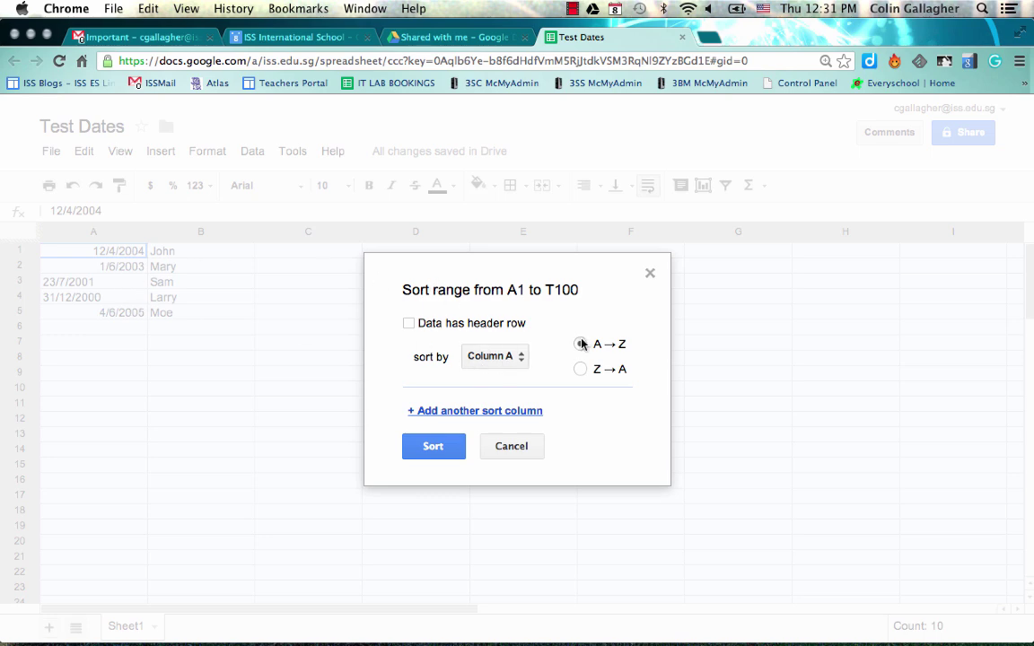
left_click(434, 448)
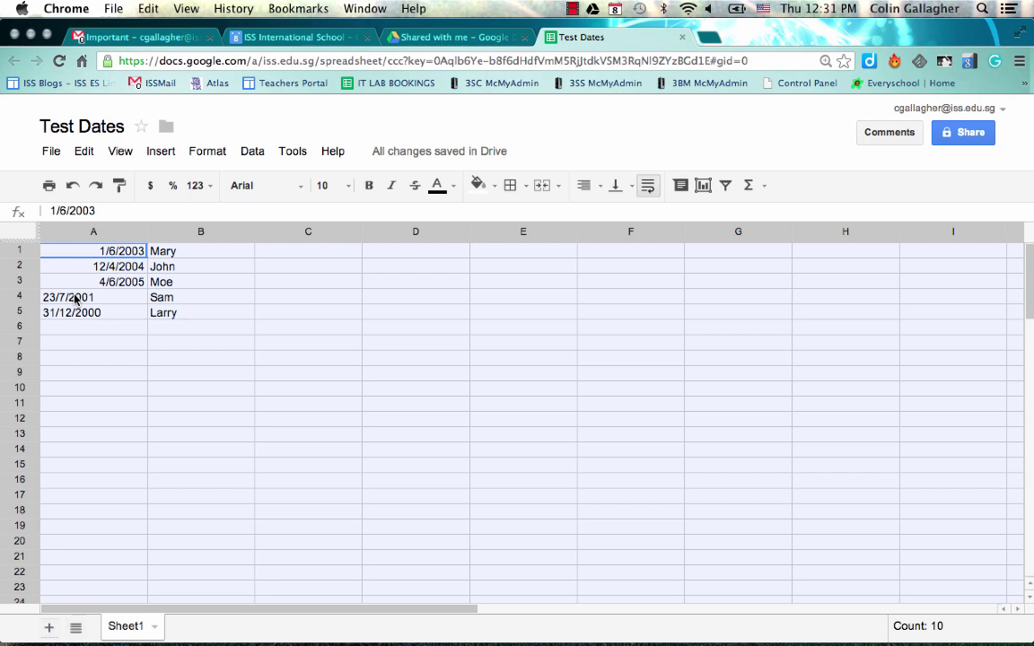
left_click_drag(75, 299, 77, 314)
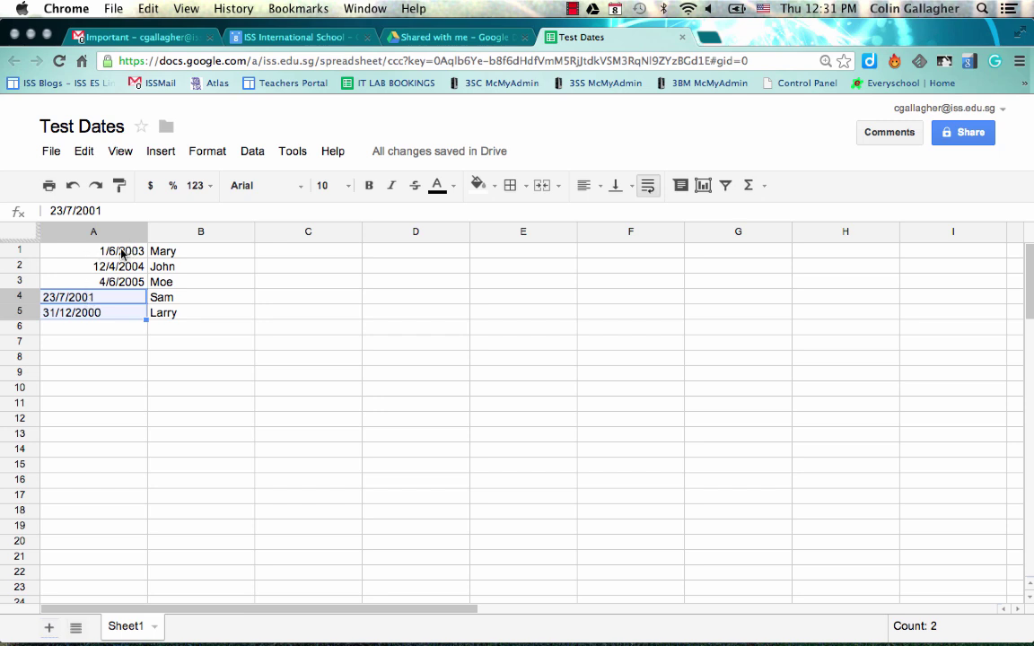
Delete the five dates in A1:A5 and save United Kingdom as the spreadsheet locale
left_click_drag(121, 254, 119, 316)
key("Delete")
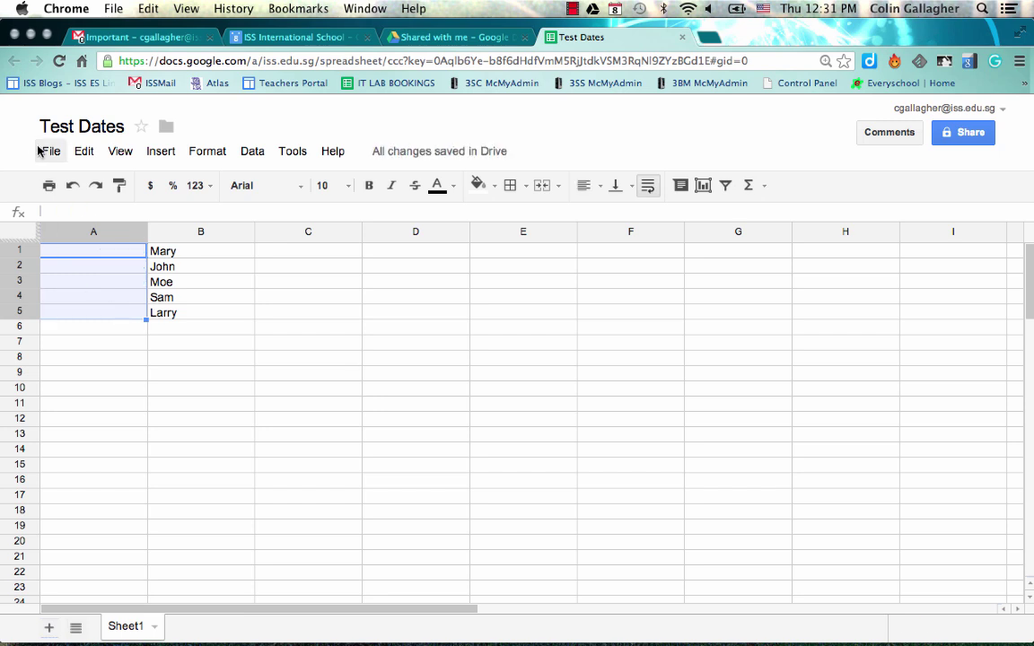
left_click(51, 153)
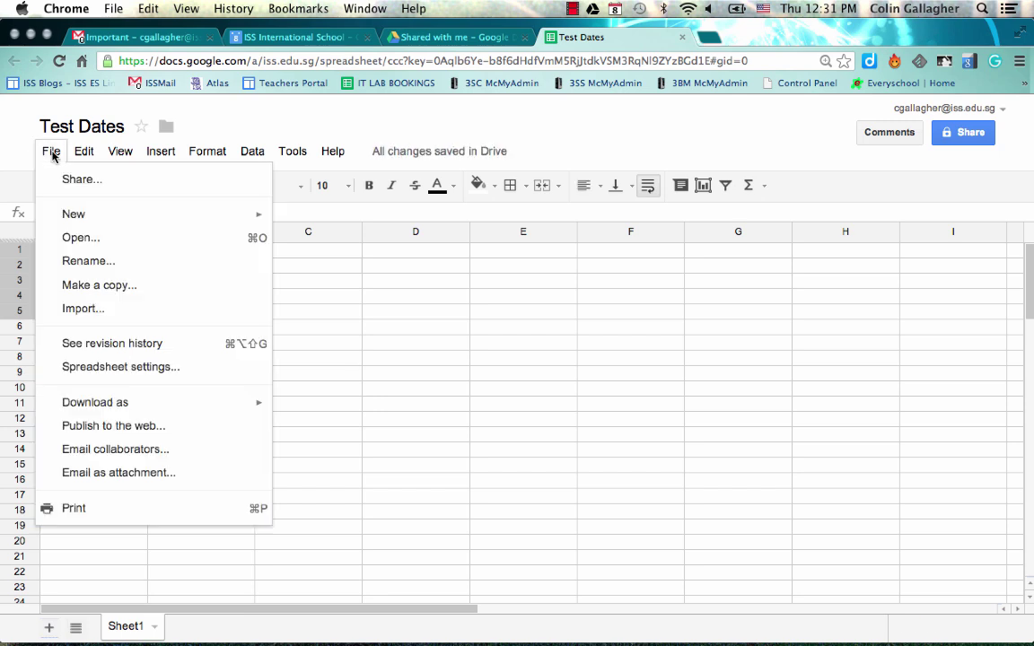
left_click(120, 370)
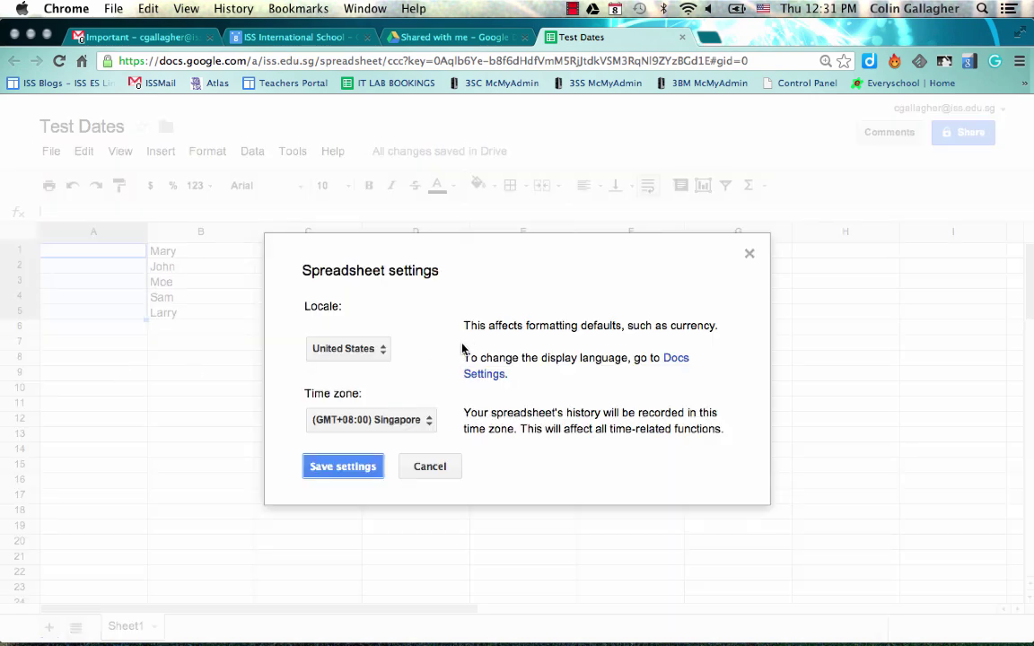
left_click(355, 351)
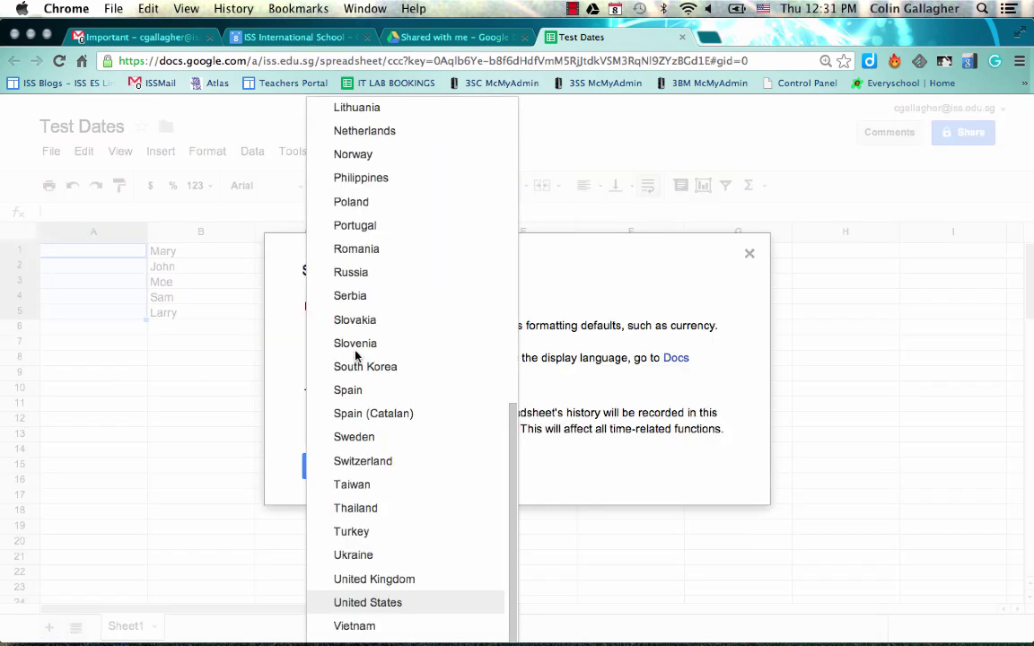
left_click(386, 579)
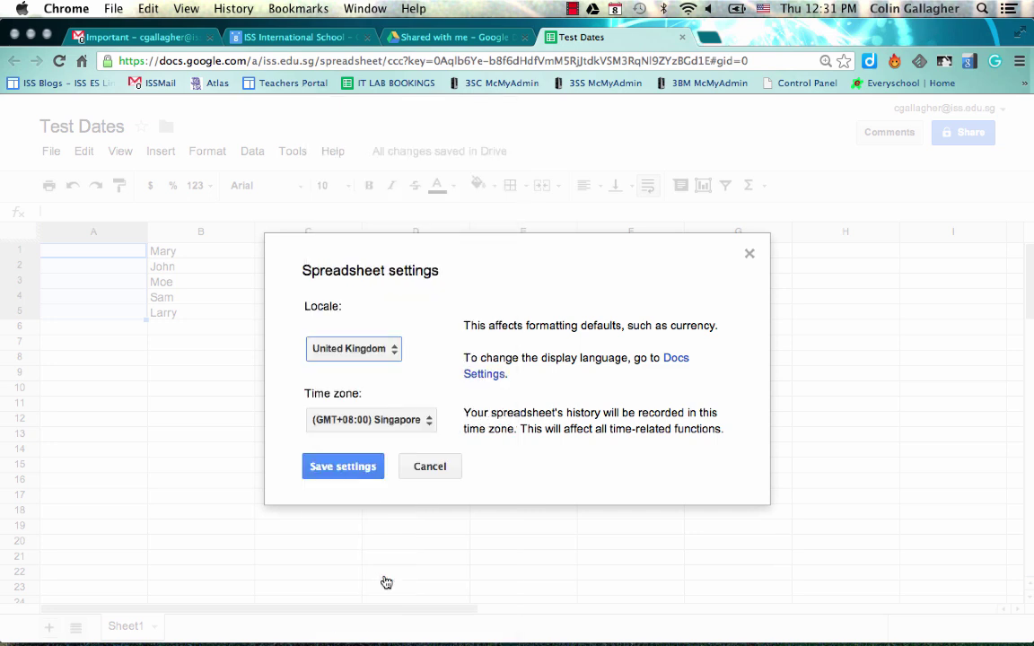
left_click(333, 466)
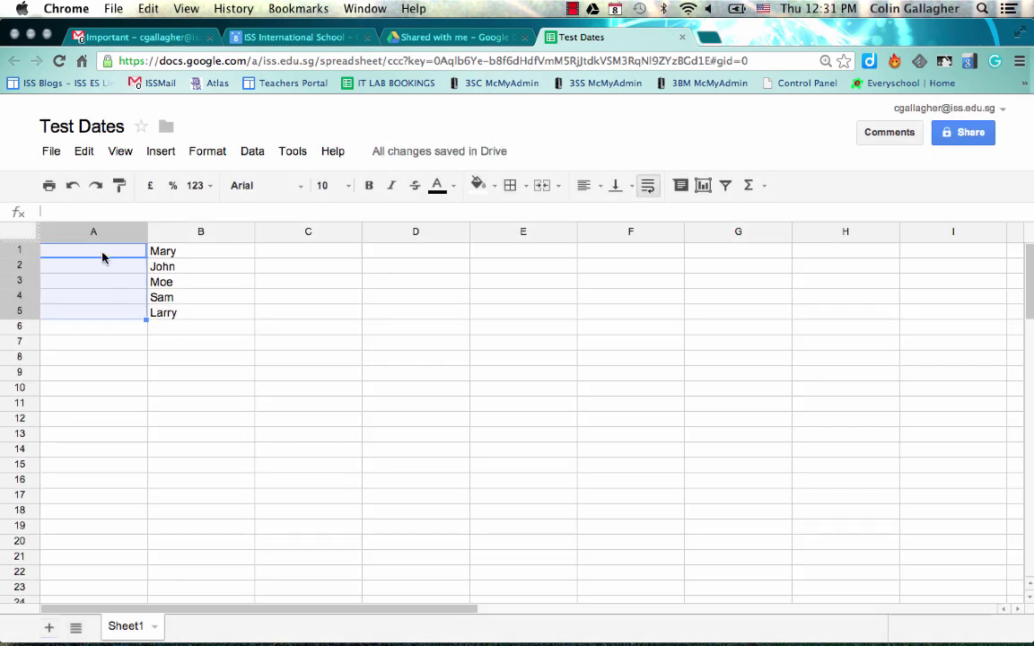
Enter 23/04/2003, 21/05/2000, 3/04/2005, 5/7/2001 and 18/12/1999 into cells A1 to A5
type("23/04/")
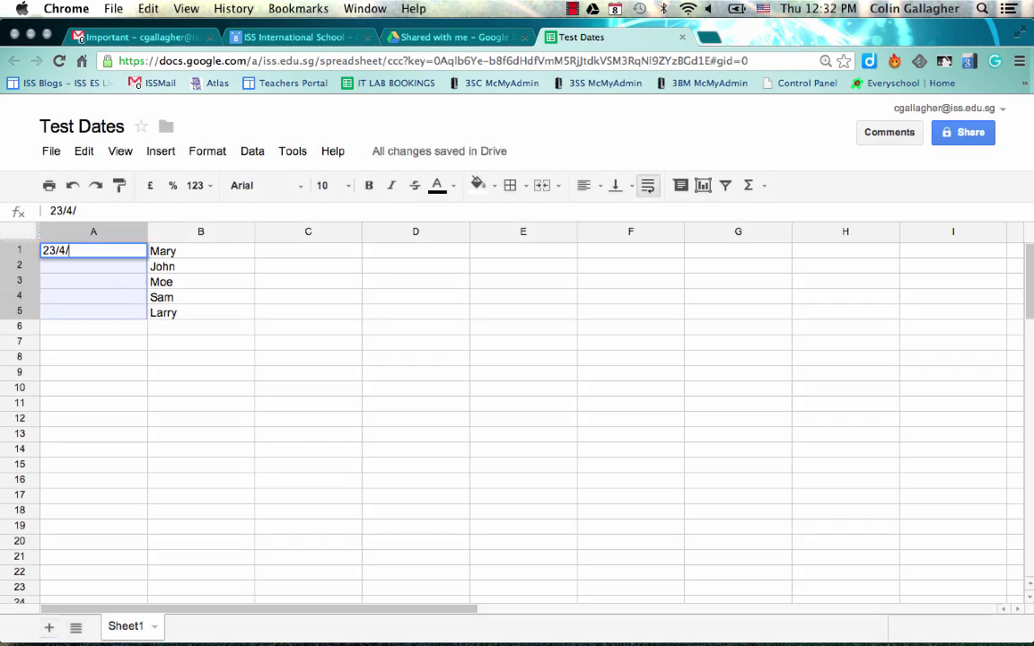
type("2003")
key("Return")
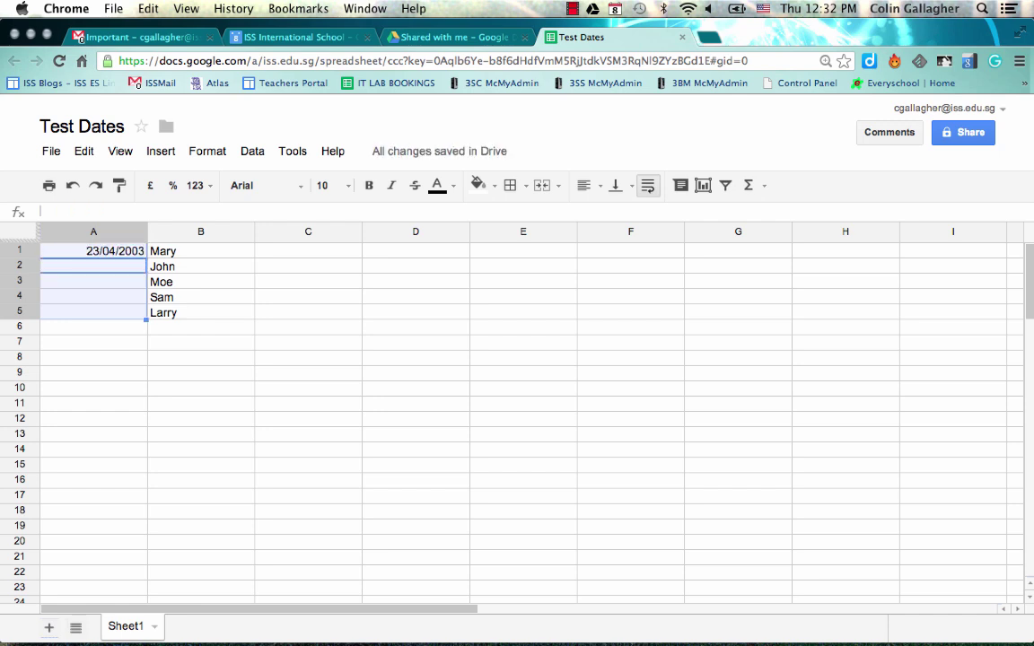
type("21")
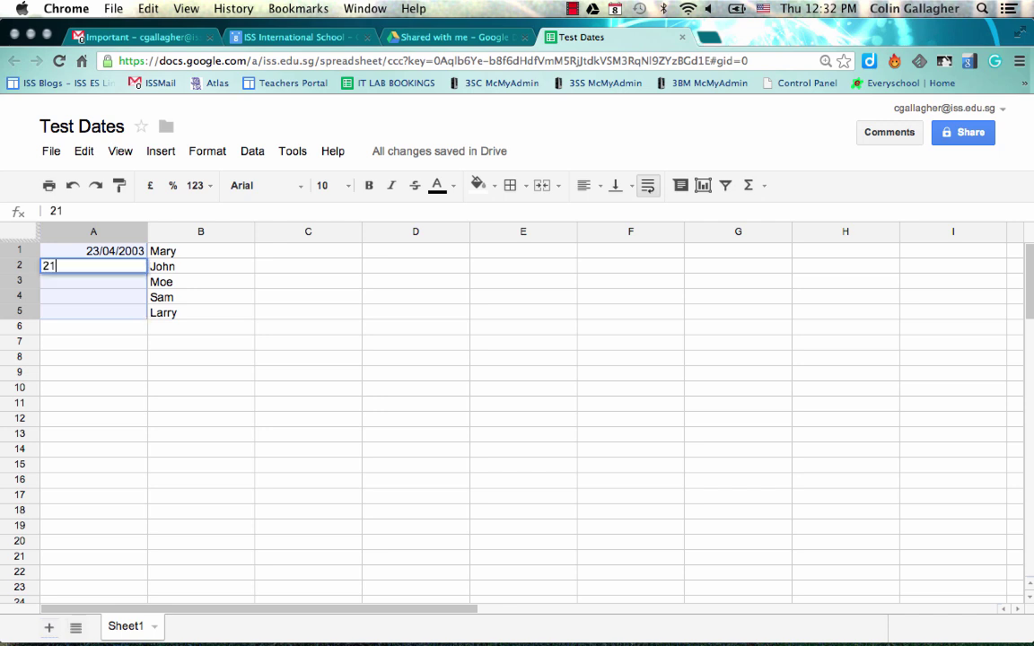
type("/05/2000")
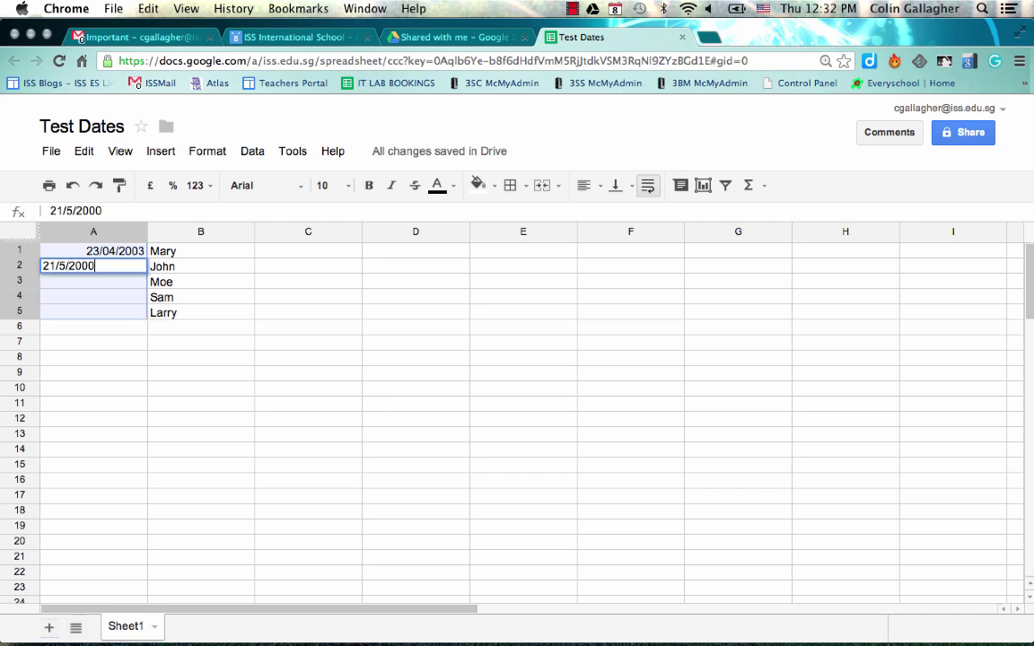
key("Return")
type("3")
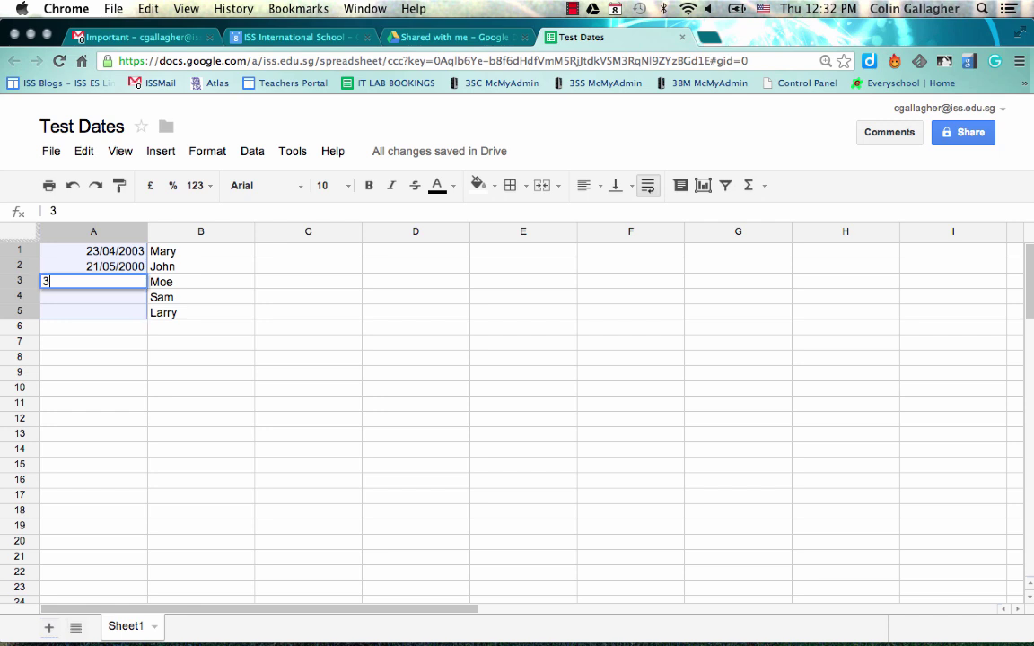
type("/04/2005")
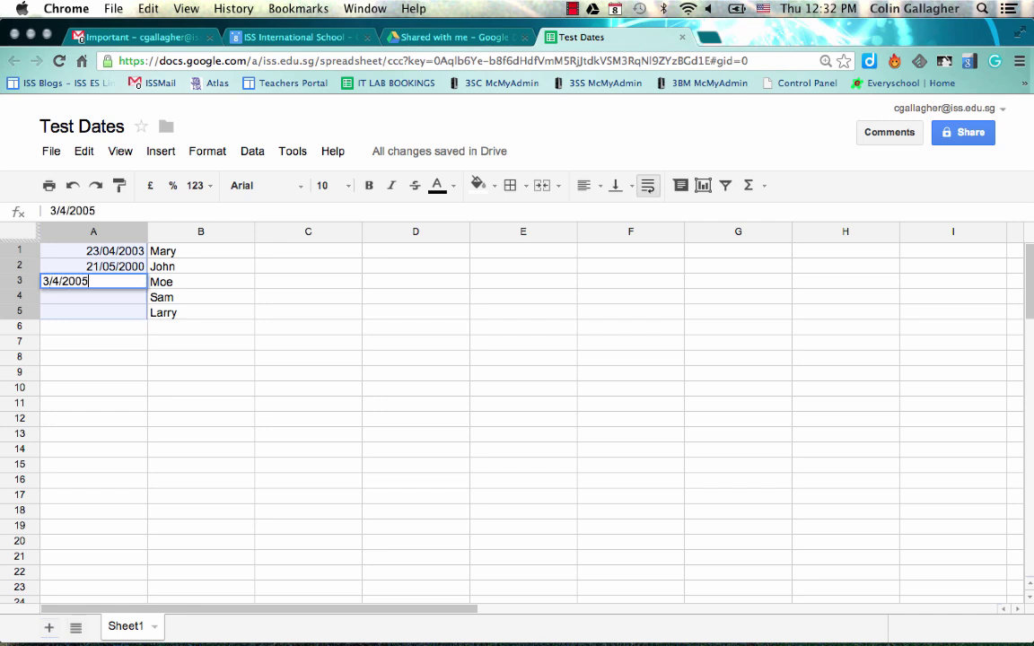
key("Return")
type("5")
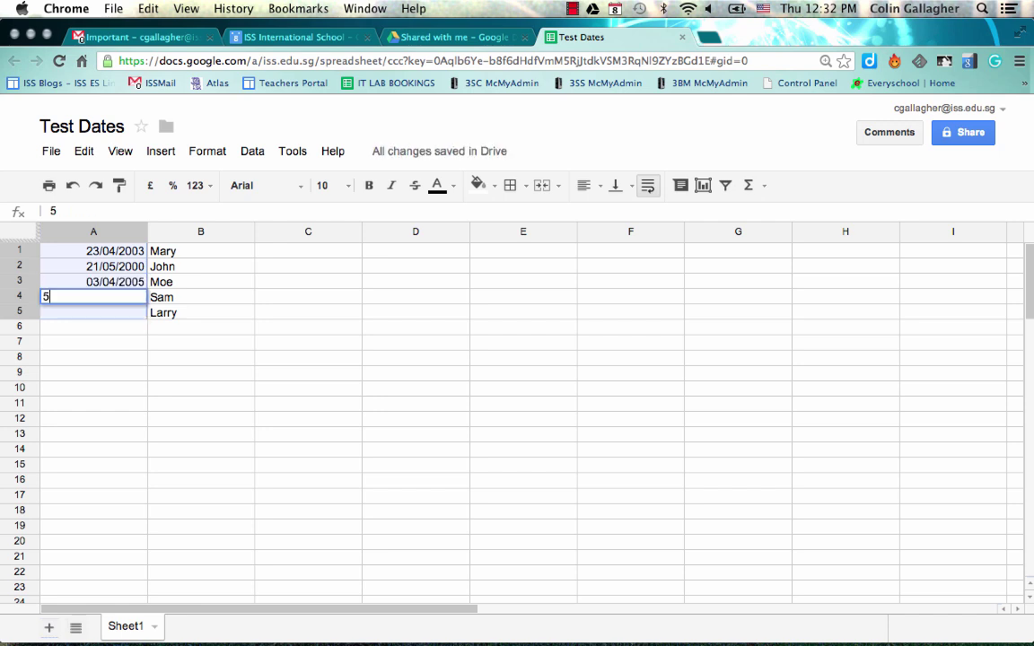
type("/7/2001")
key("Return")
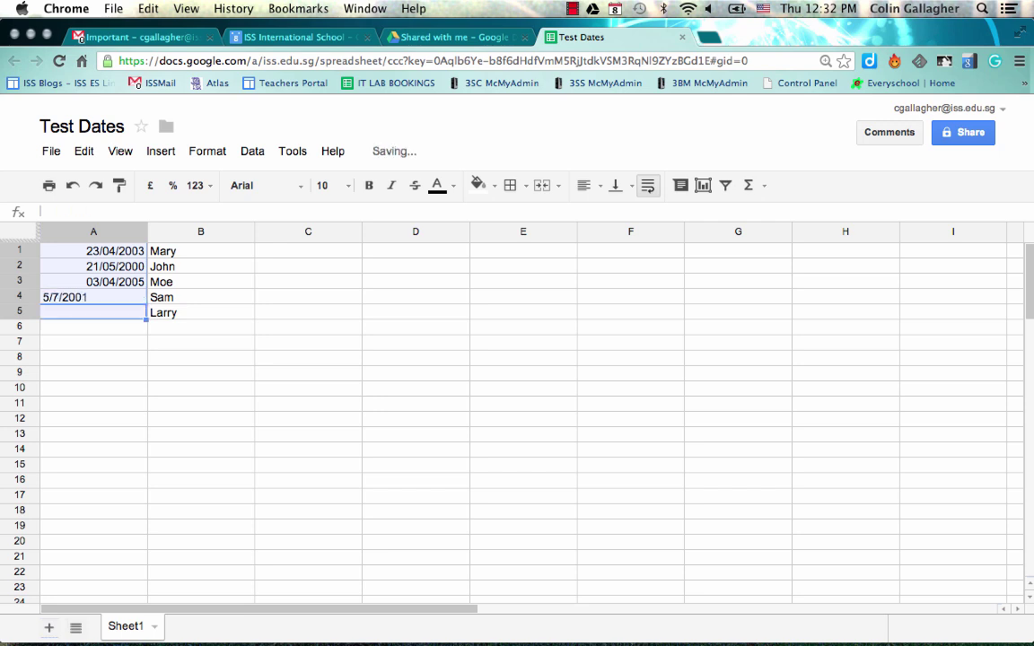
type("18/")
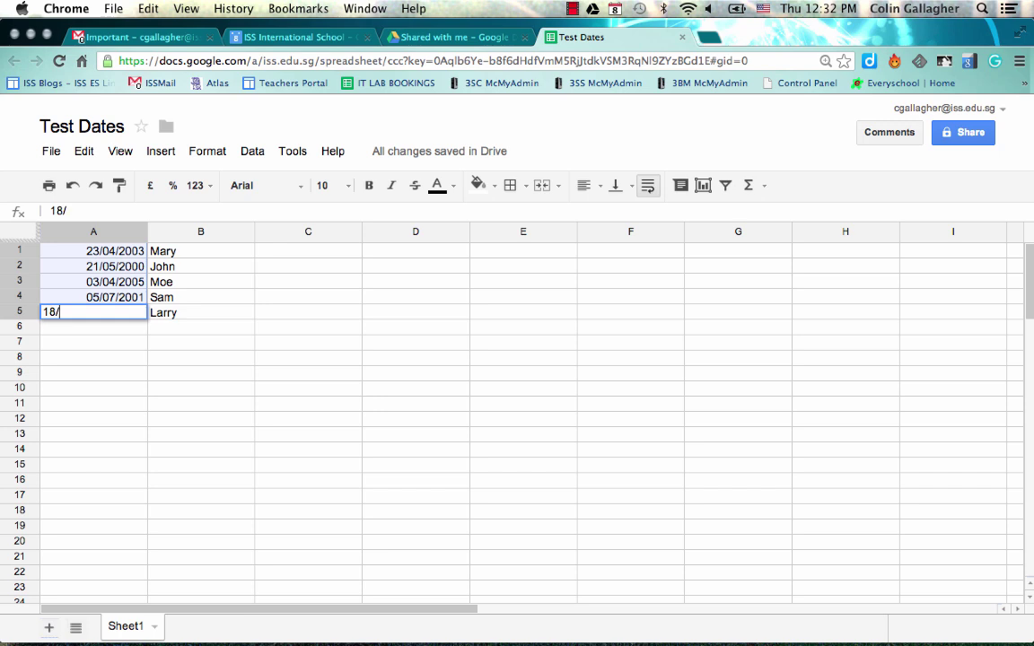
type("12/1999")
key("Return")
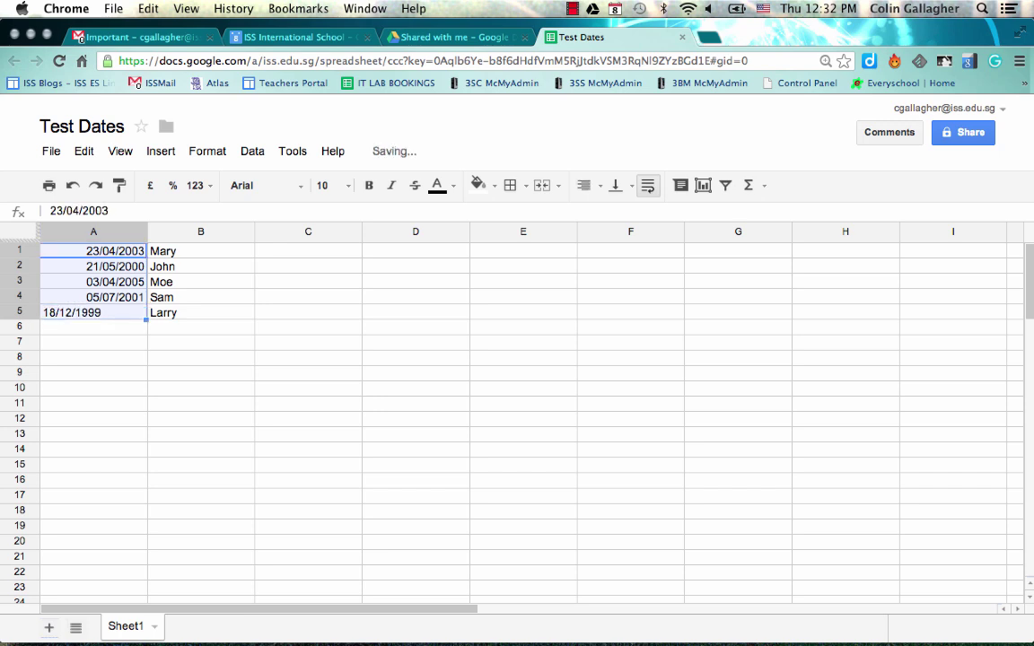
left_click(87, 341)
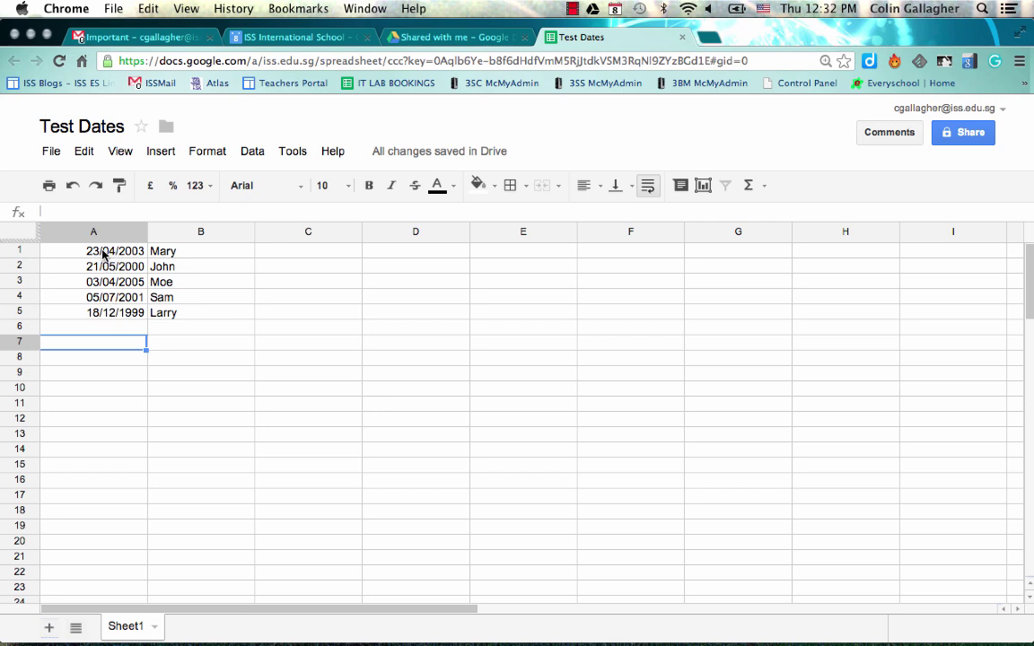
Sort the whole sheet by column A, A→Z, so 18/12/1999 Larry comes first
left_click(22, 234)
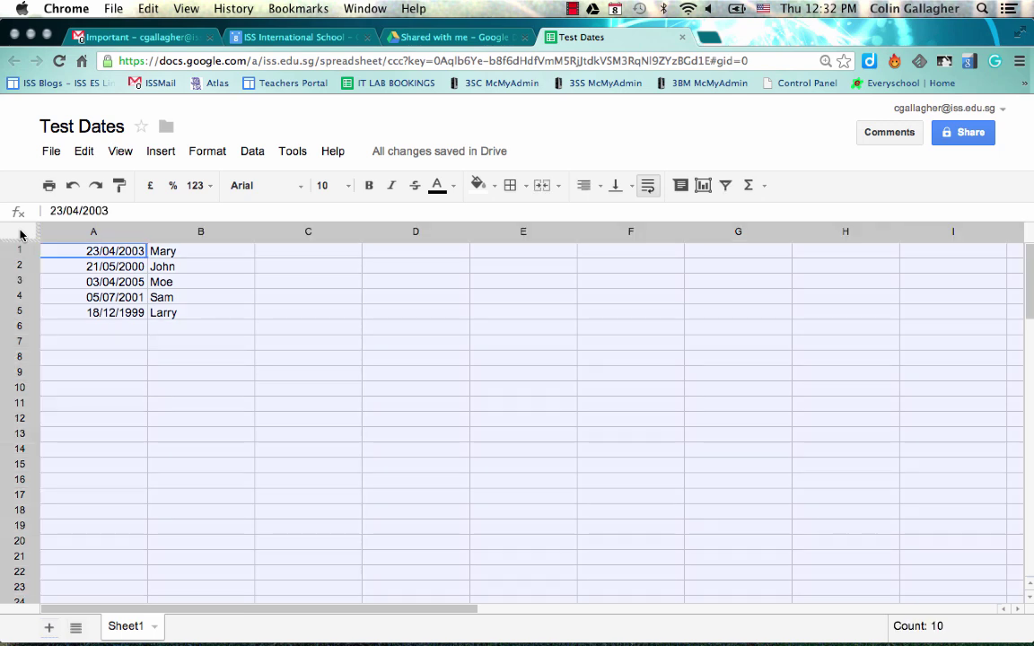
left_click(252, 152)
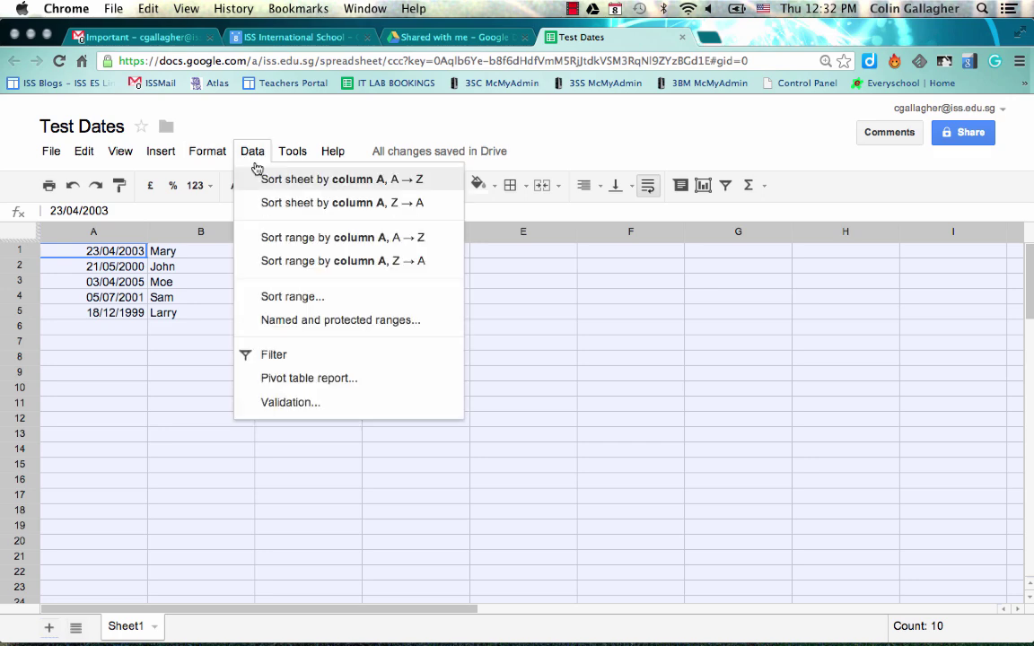
left_click(305, 297)
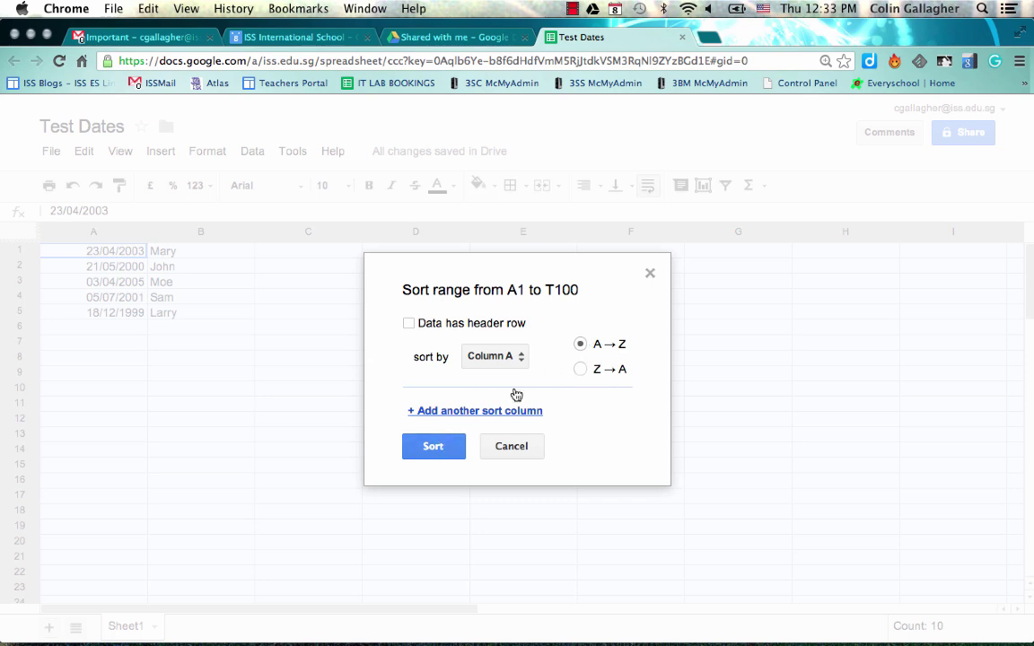
left_click(430, 446)
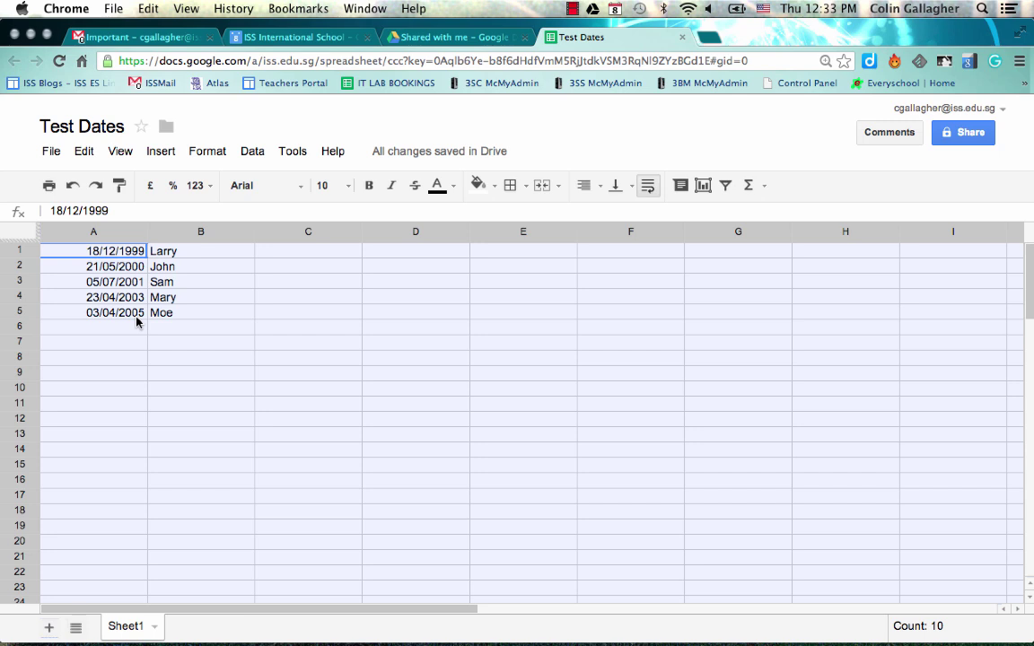
left_click(49, 154)
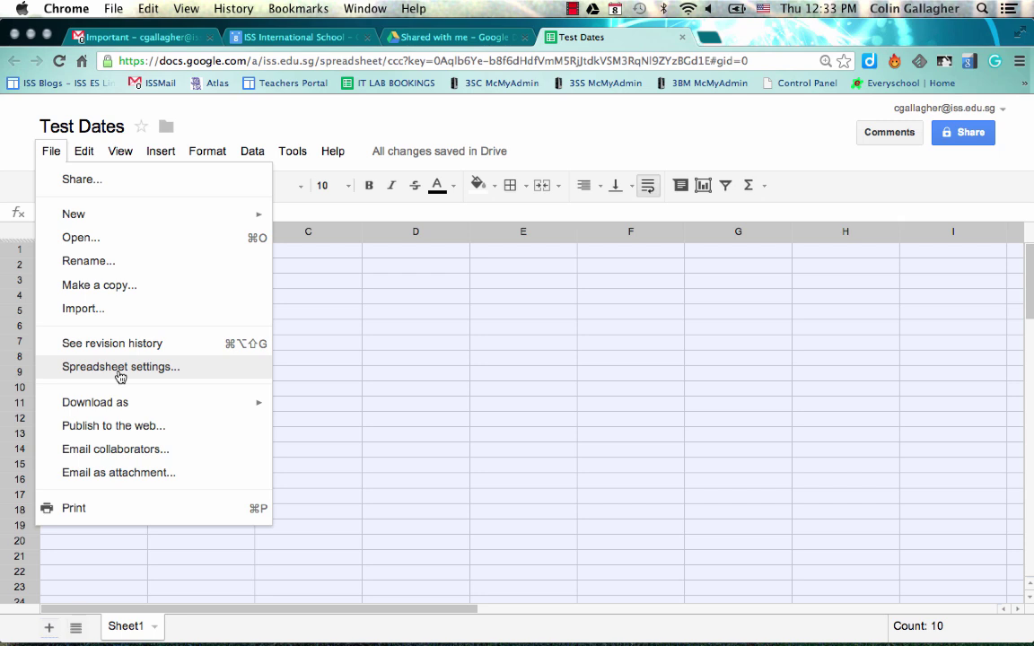
left_click(454, 212)
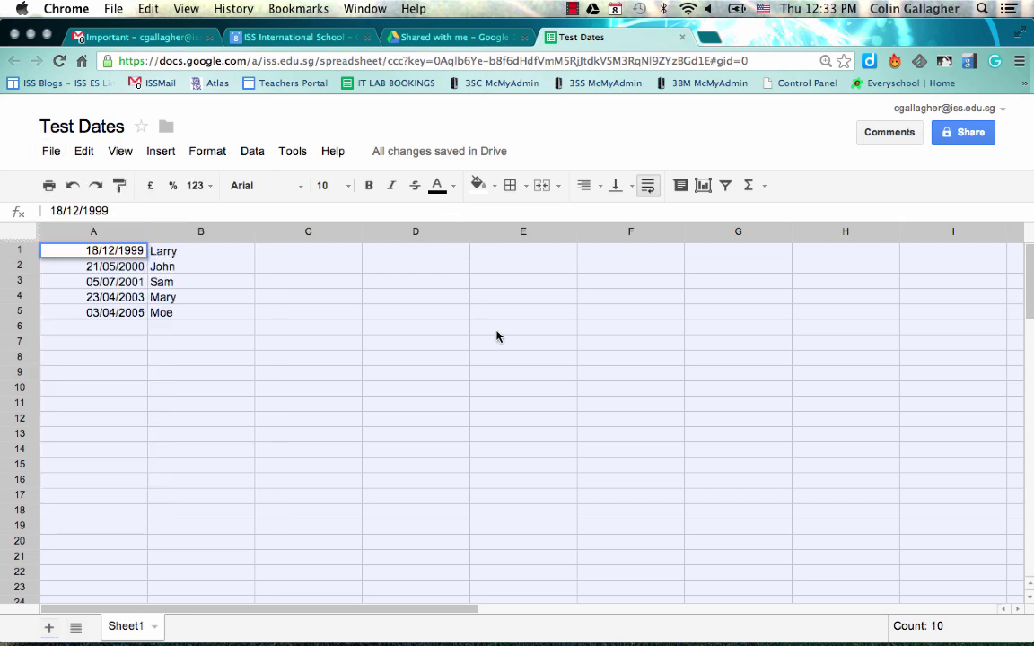